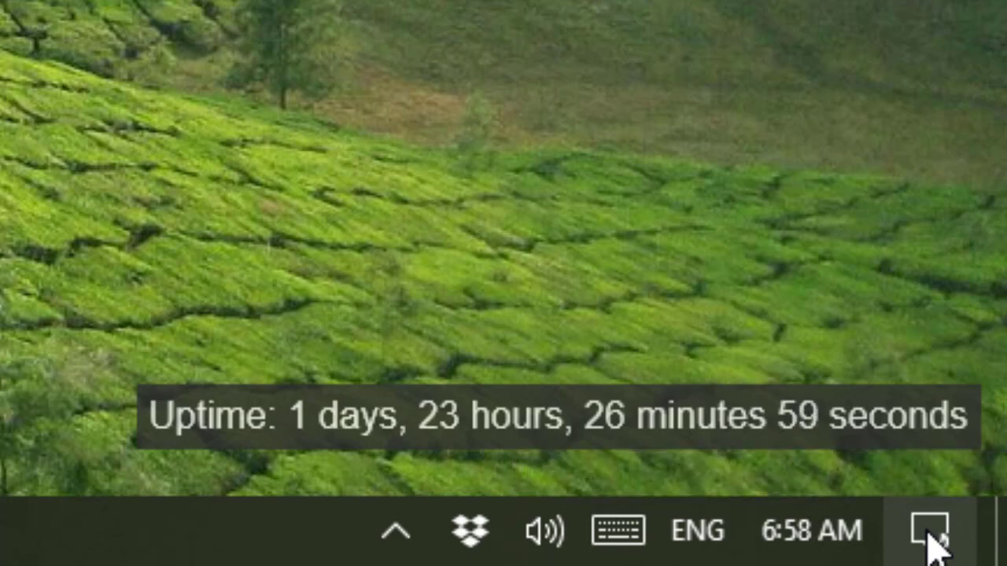
# Open the notification settings from the action center and close the Settings window.
pyautogui.click(930, 531)
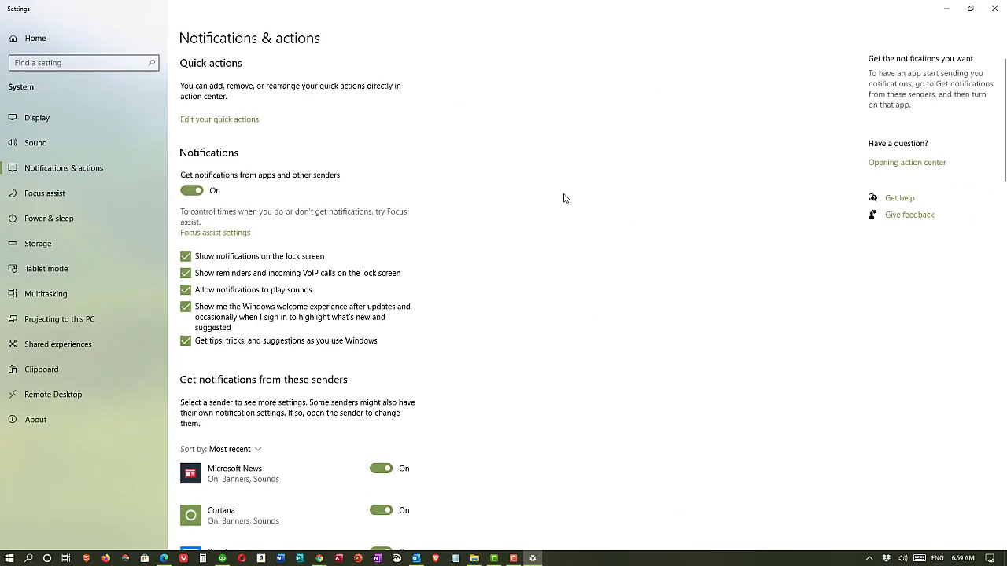
pyautogui.click(993, 9)
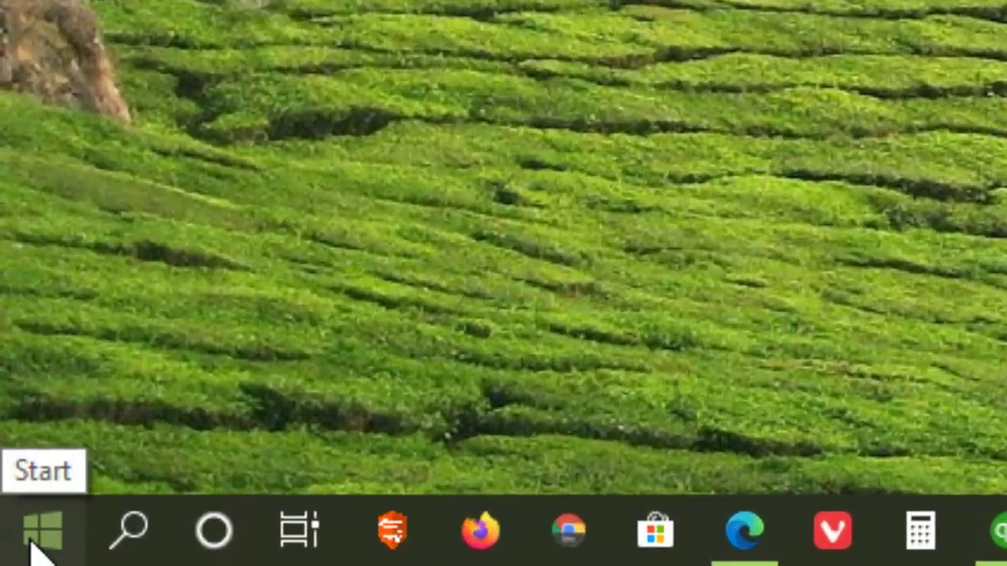
# Open Windows Settings and go to the Notifications & actions page of the System category.
pyautogui.click(13, 557)
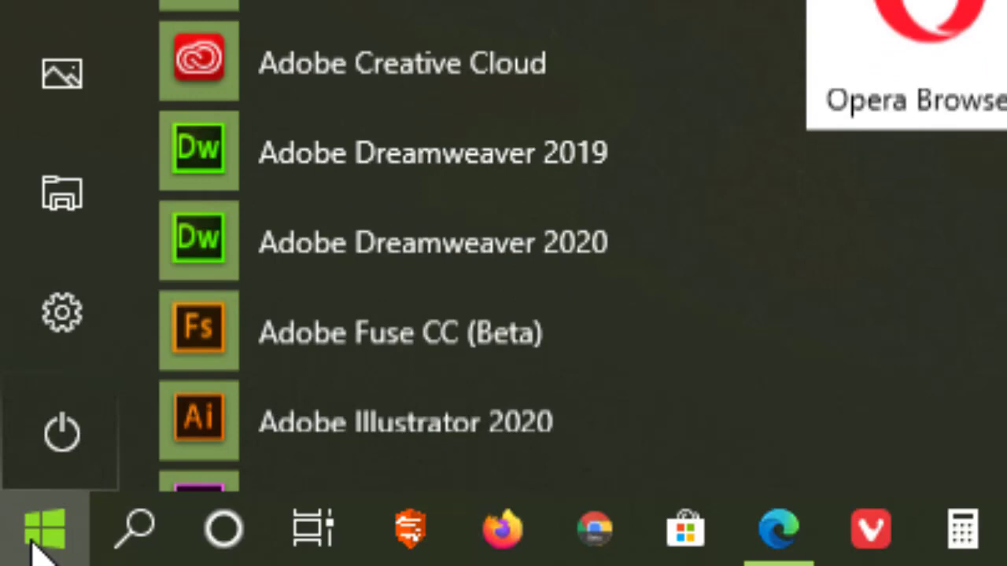
pyautogui.moveTo(55, 377)
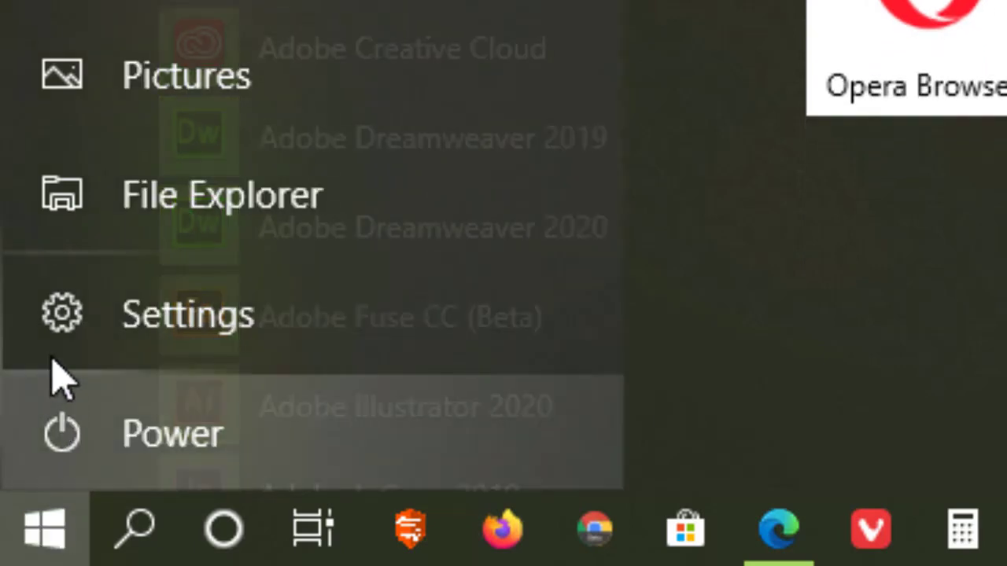
pyautogui.click(270, 323)
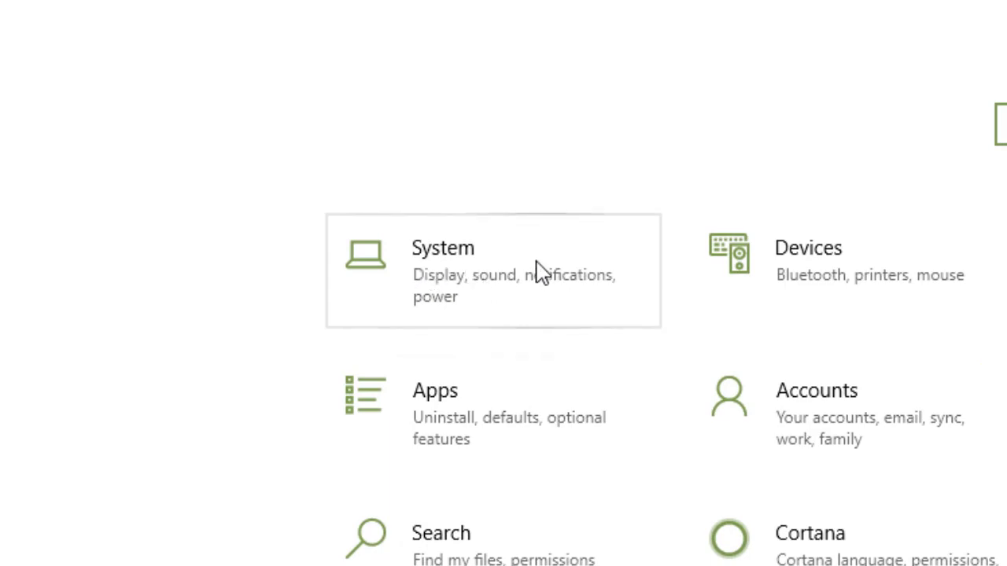
pyautogui.click(538, 269)
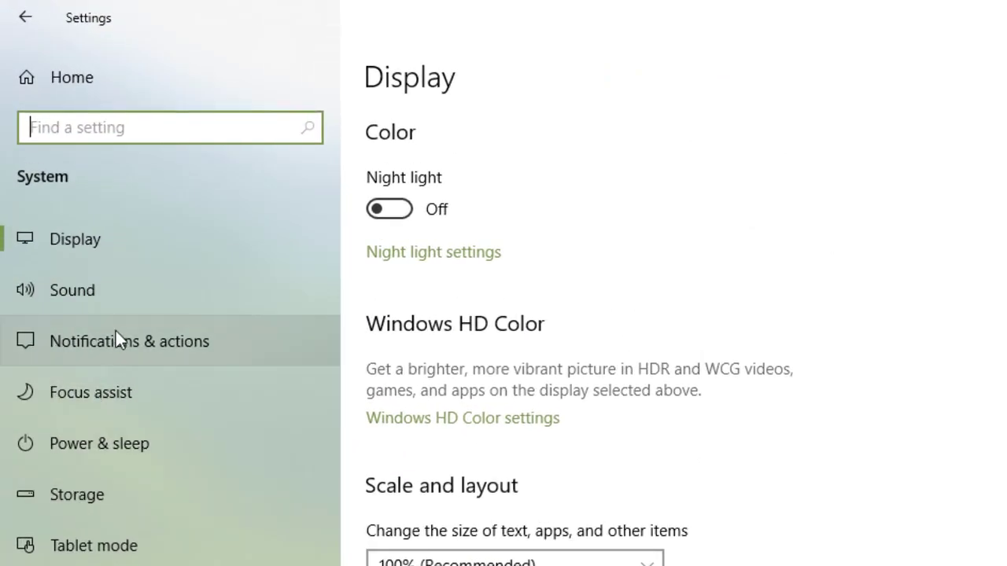
pyautogui.click(111, 342)
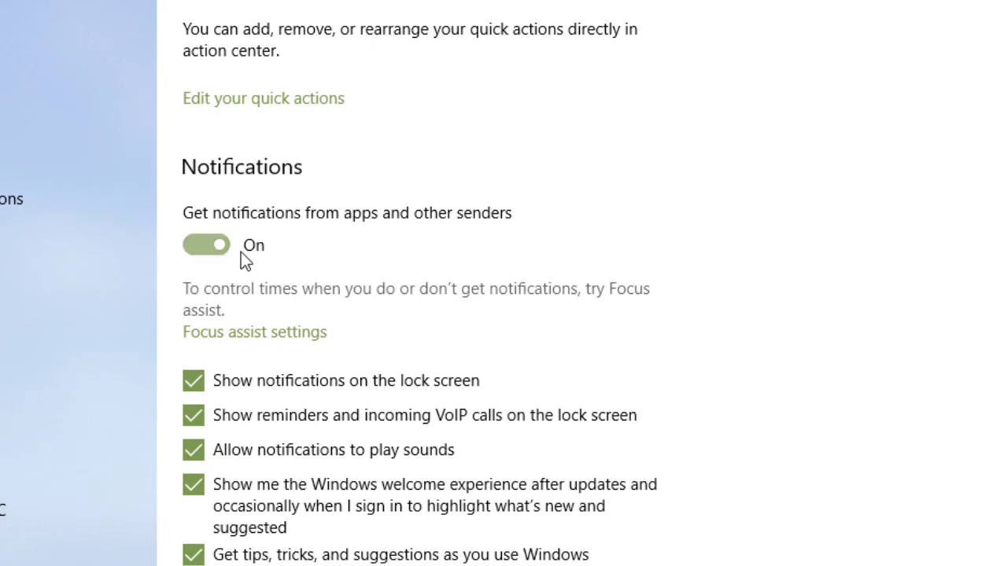
# Switch notifications from apps and other senders off and back on.
pyautogui.click(194, 248)
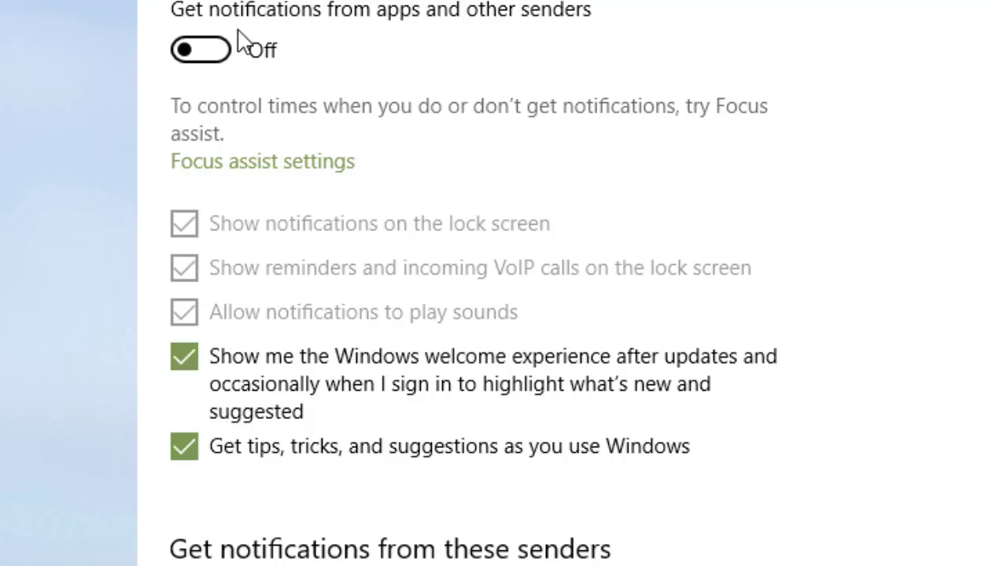
pyautogui.click(222, 60)
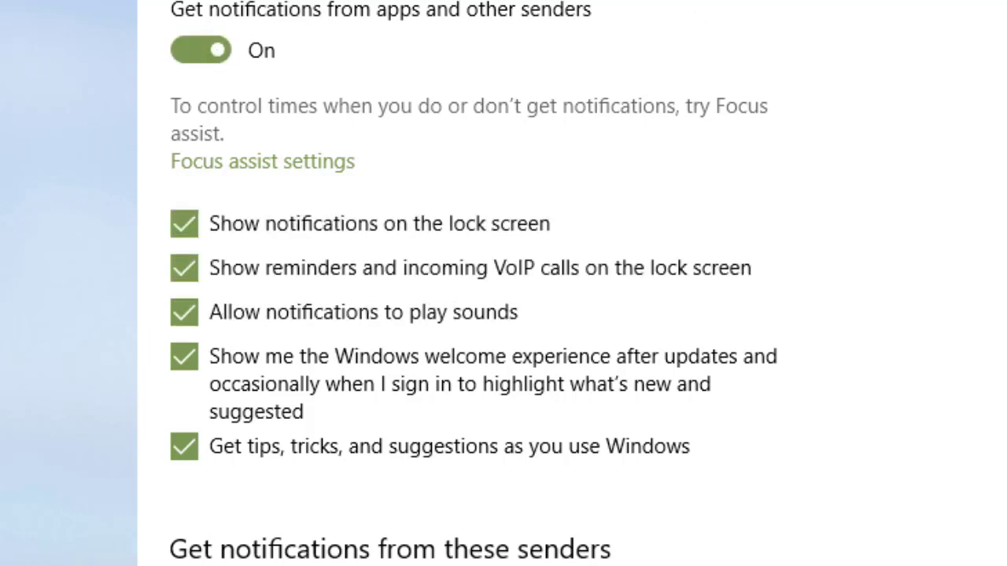
# Examine the general notification options and the list of senders with their individual on/off settings.
pyautogui.scroll(-5, 504, 283)
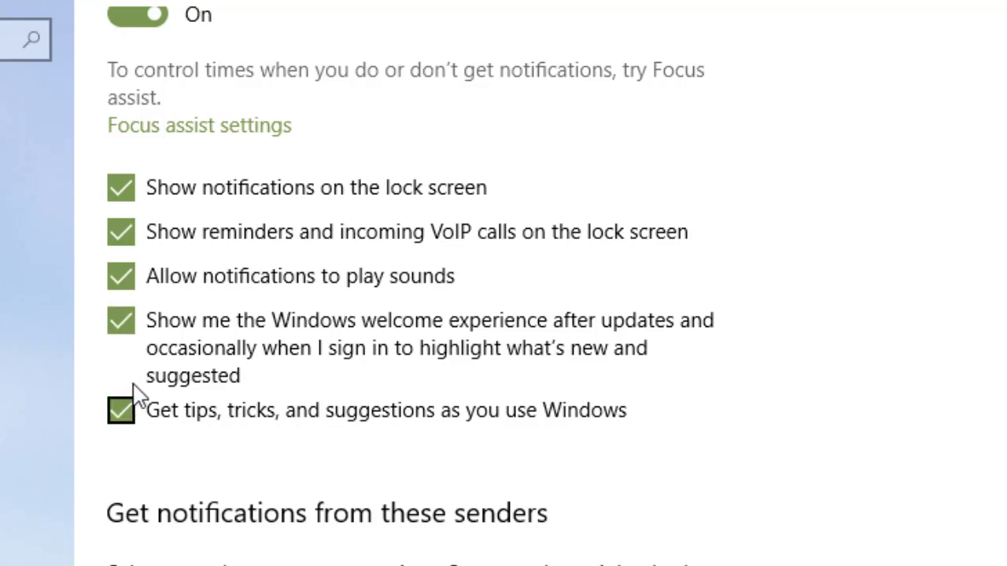
pyautogui.scroll(-4, 910, 405)
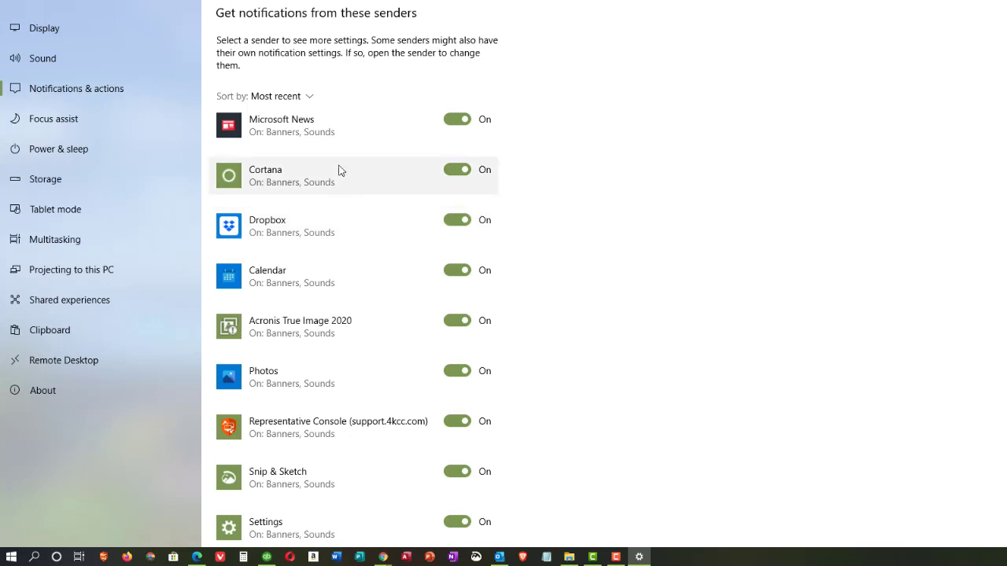
pyautogui.scroll(-3, 342, 139)
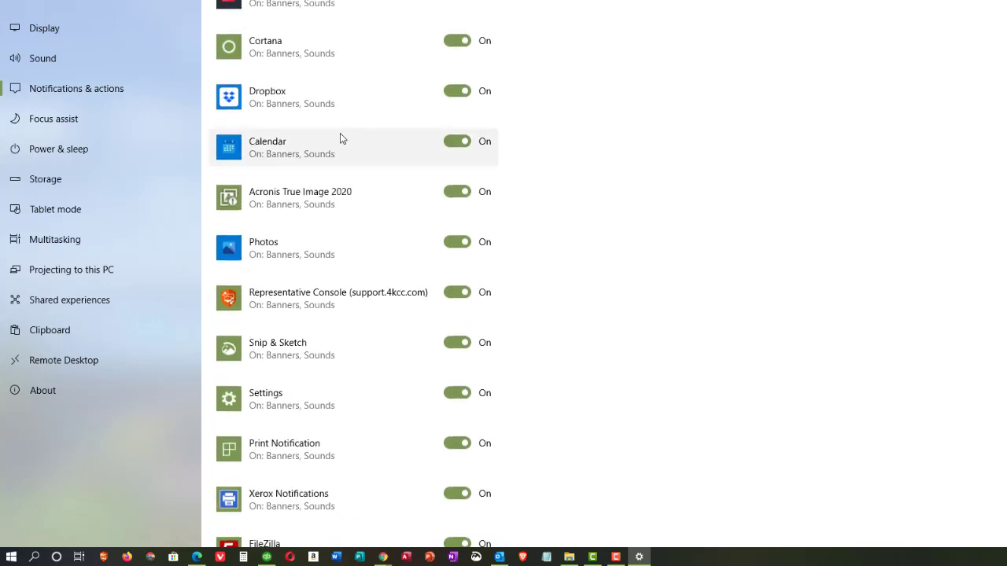
pyautogui.scroll(-5, 341, 139)
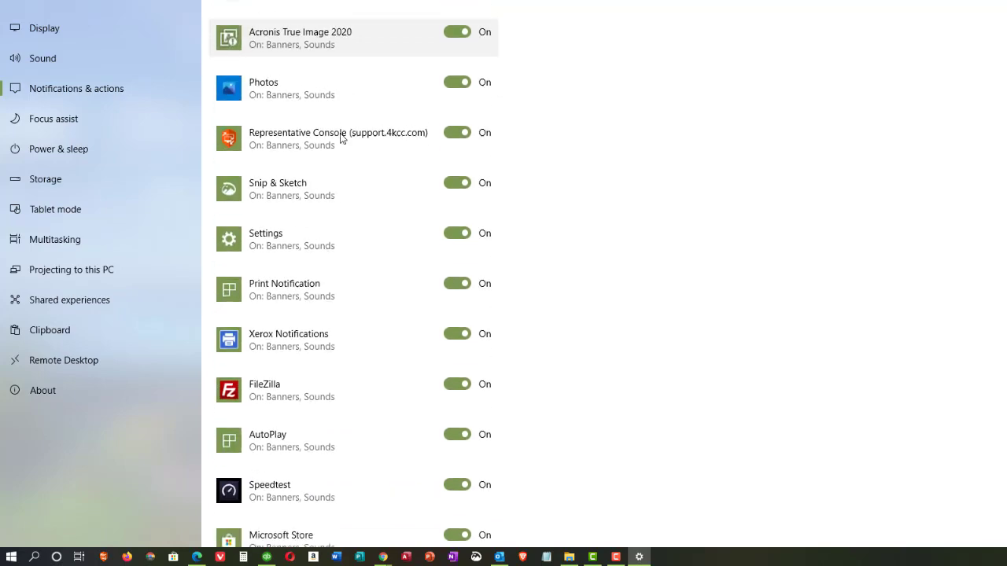
pyautogui.scroll(-7, 342, 138)
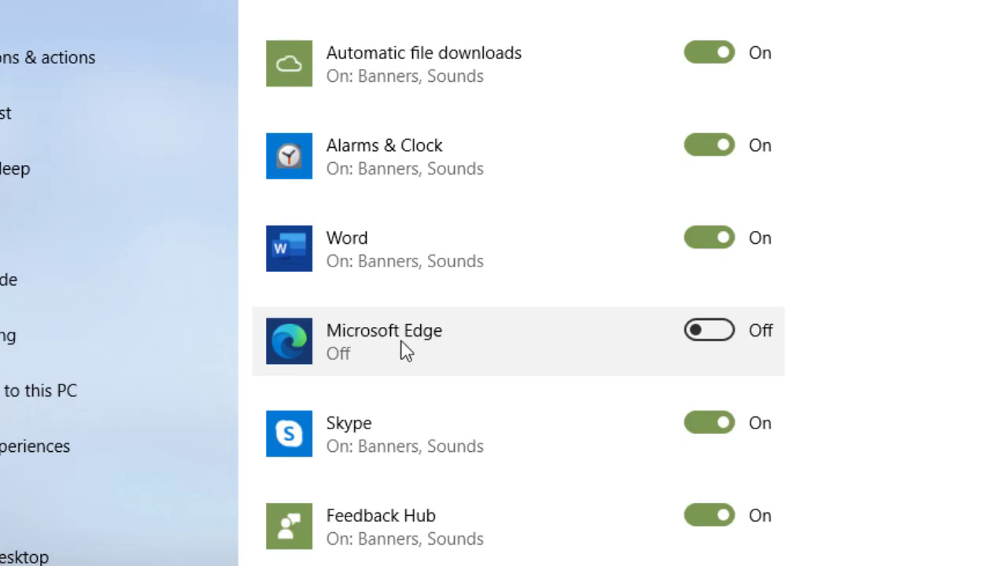
pyautogui.scroll(-8, 402, 346)
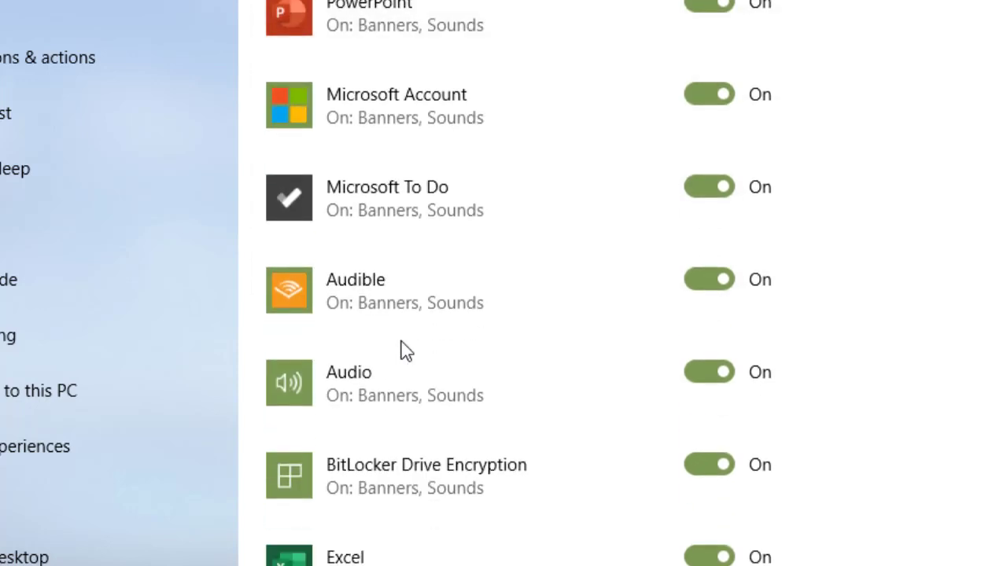
pyautogui.scroll(-4, 403, 350)
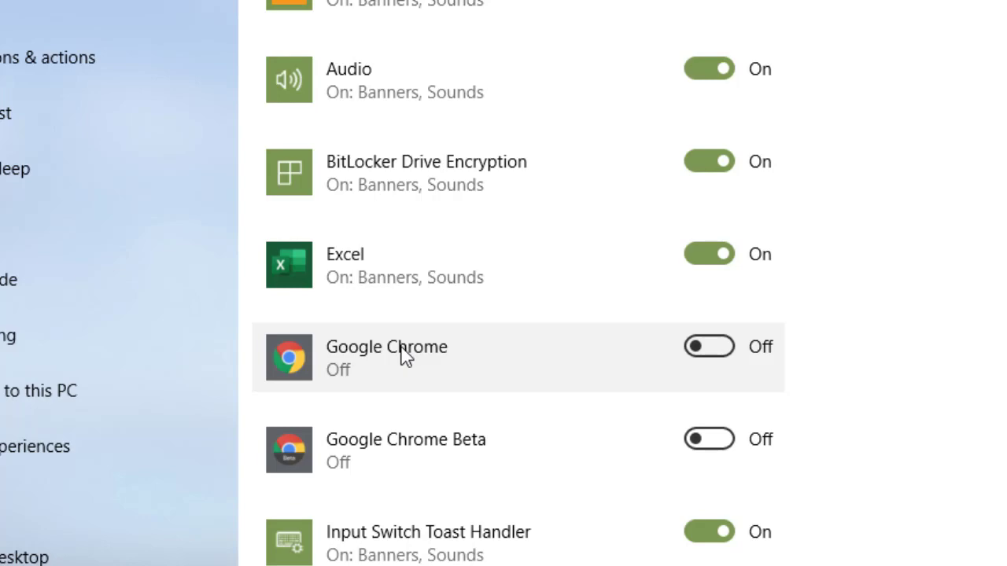
pyautogui.scroll(-7, 403, 354)
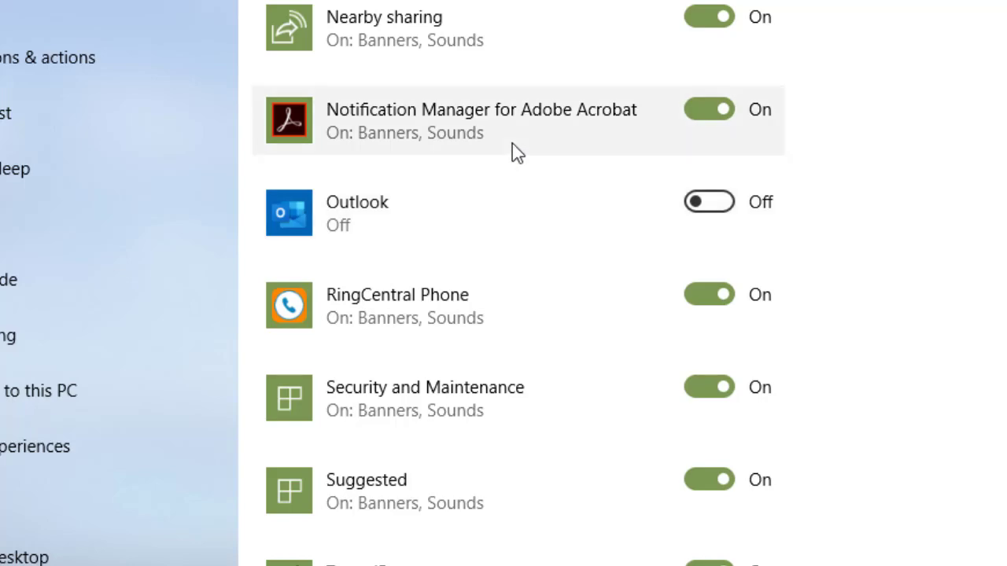
pyautogui.scroll(15, 512, 150)
pyautogui.scroll(20, 512, 143)
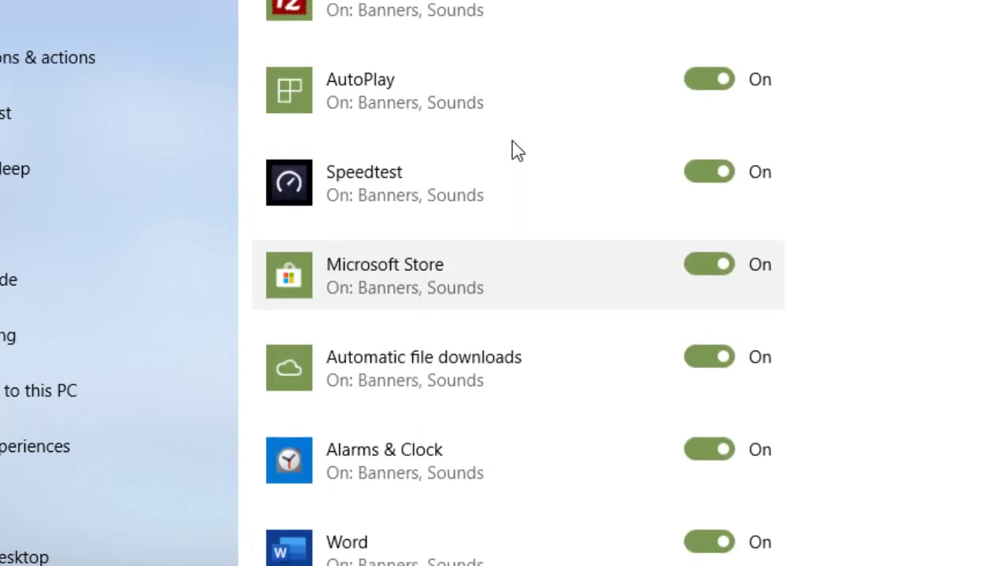
pyautogui.scroll(2, 512, 143)
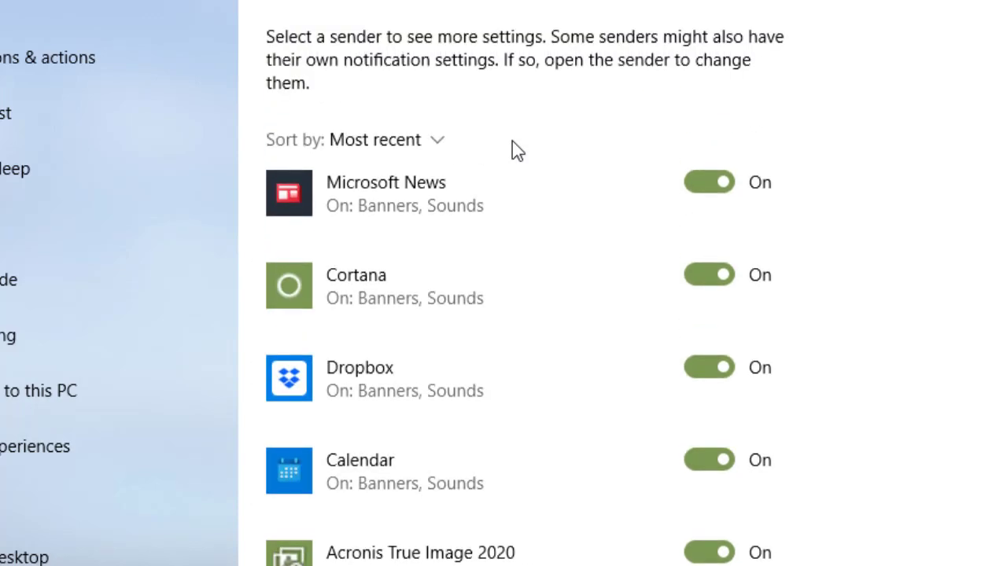
# Find Outlook in the list of senders and switch its notifications on and back off.
pyautogui.scroll(-8, 512, 142)
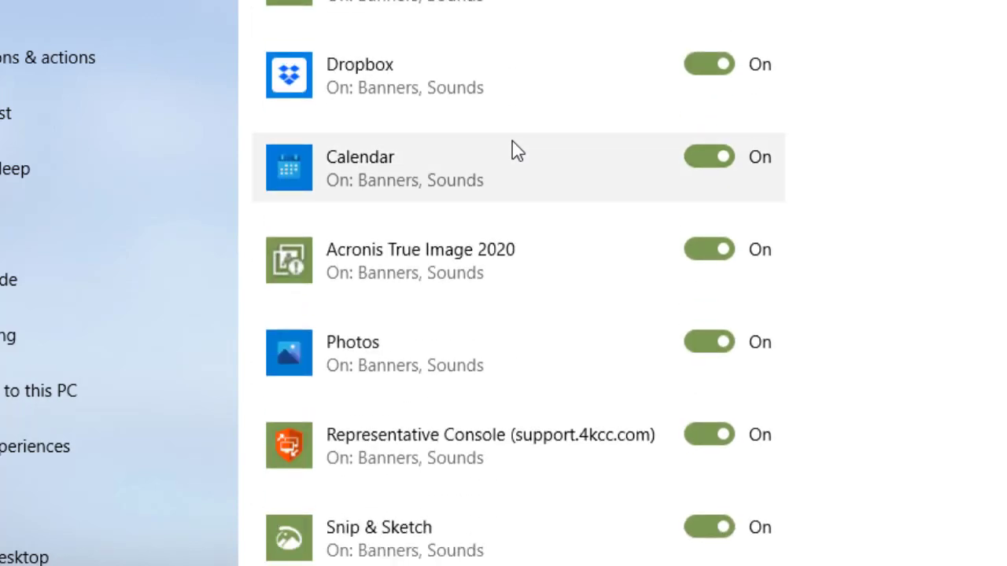
pyautogui.scroll(-8, 476, 14)
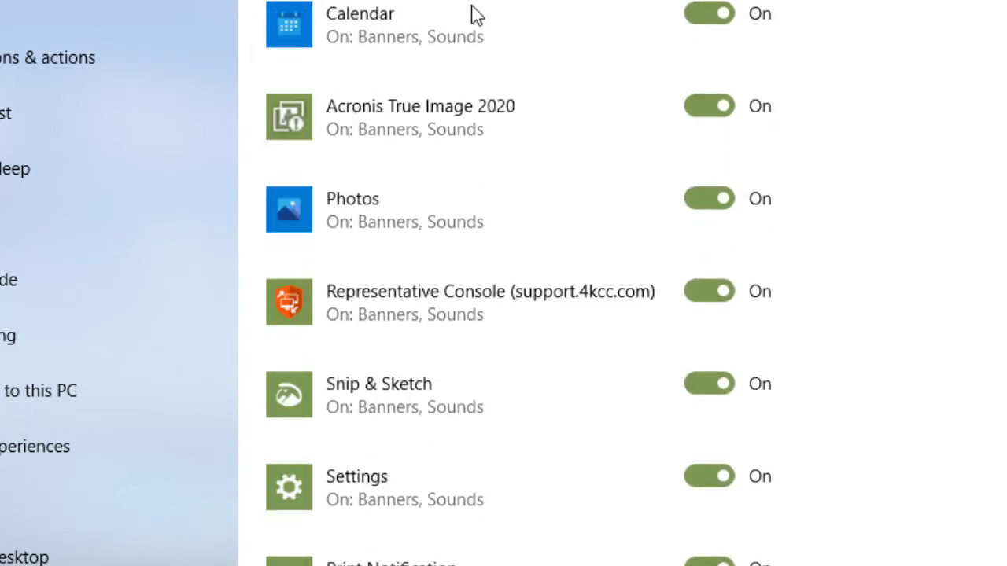
pyautogui.scroll(-8, 476, 15)
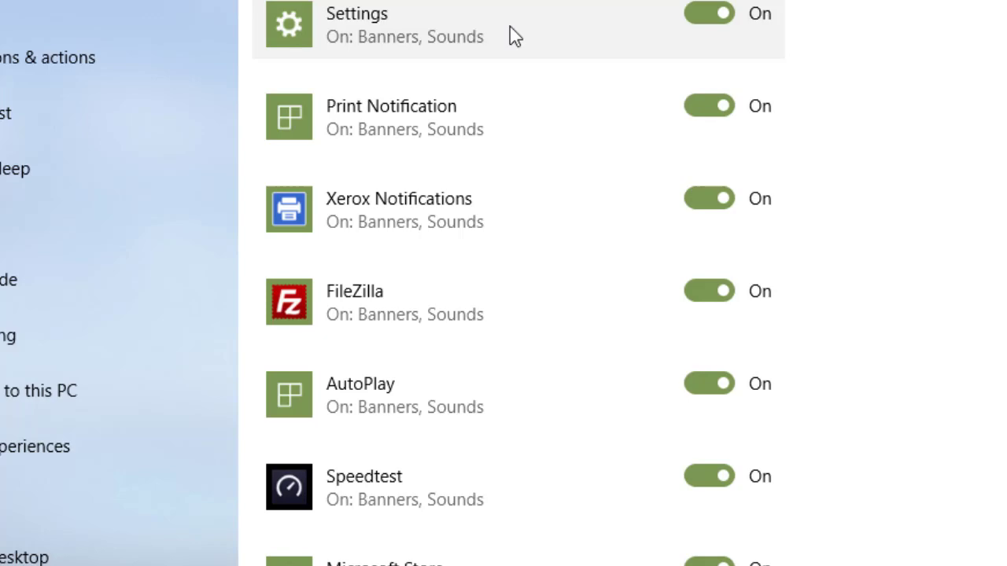
pyautogui.scroll(-16, 510, 25)
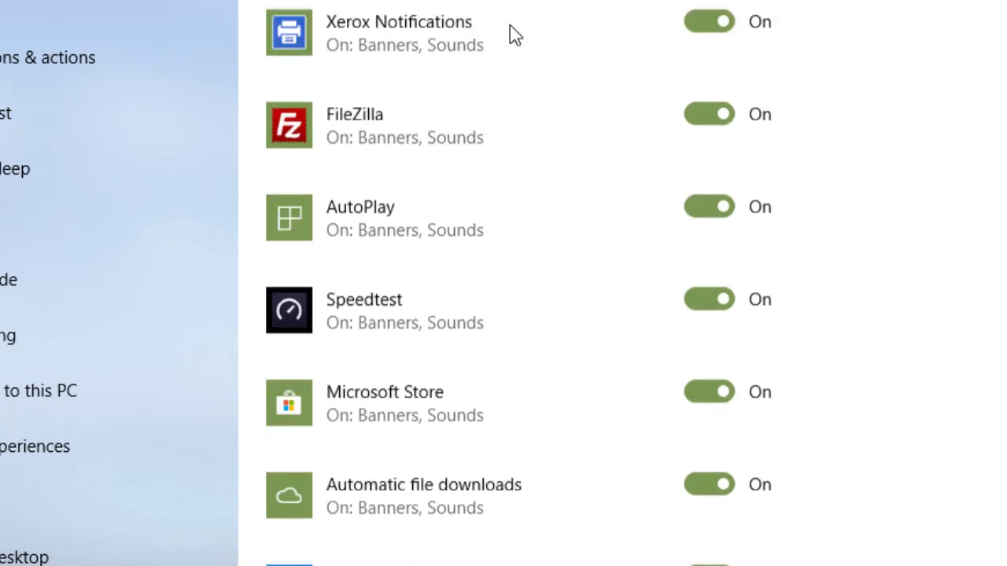
pyautogui.scroll(-8, 510, 25)
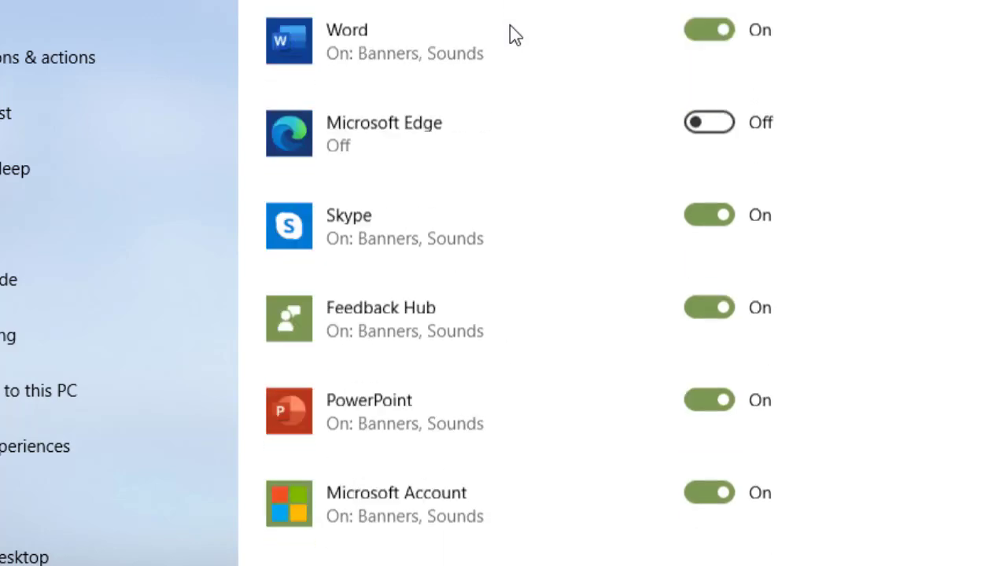
pyautogui.scroll(-8, 510, 25)
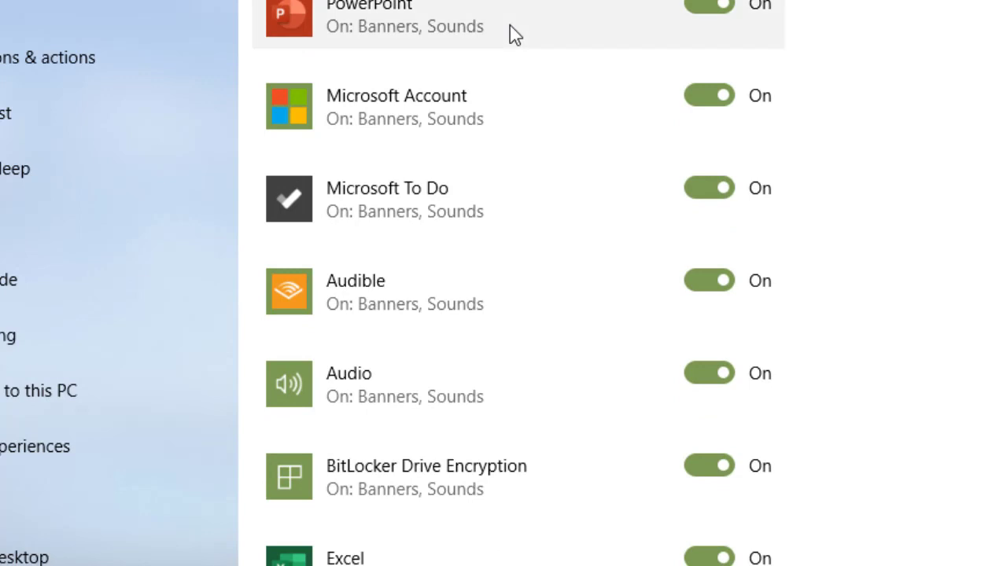
pyautogui.scroll(-8, 510, 31)
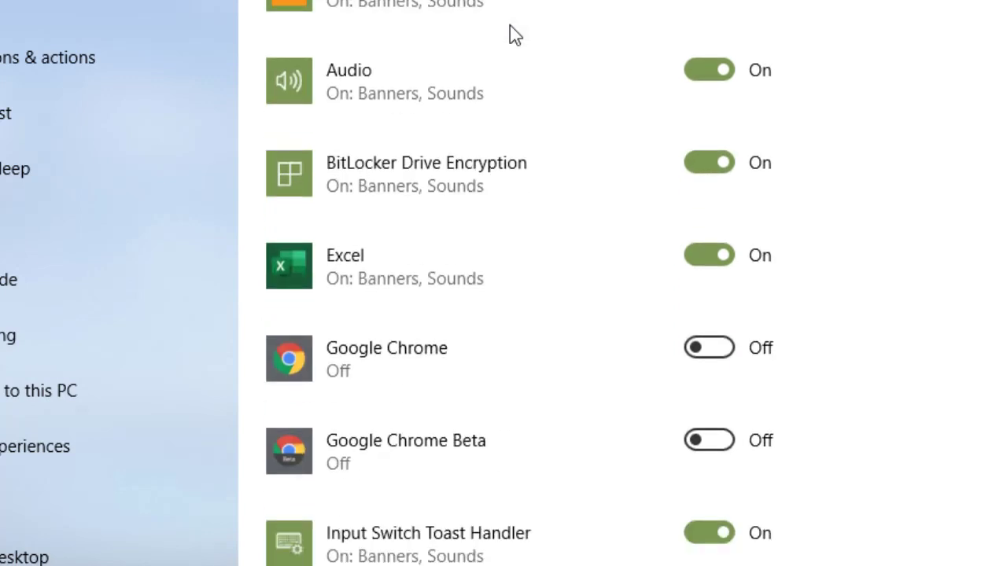
pyautogui.scroll(-16, 510, 26)
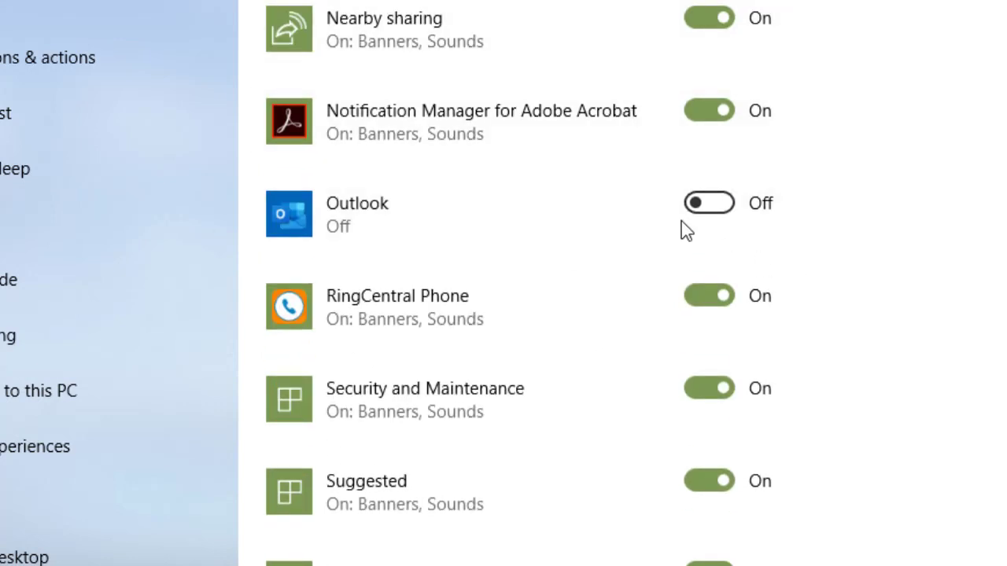
pyautogui.click(730, 203)
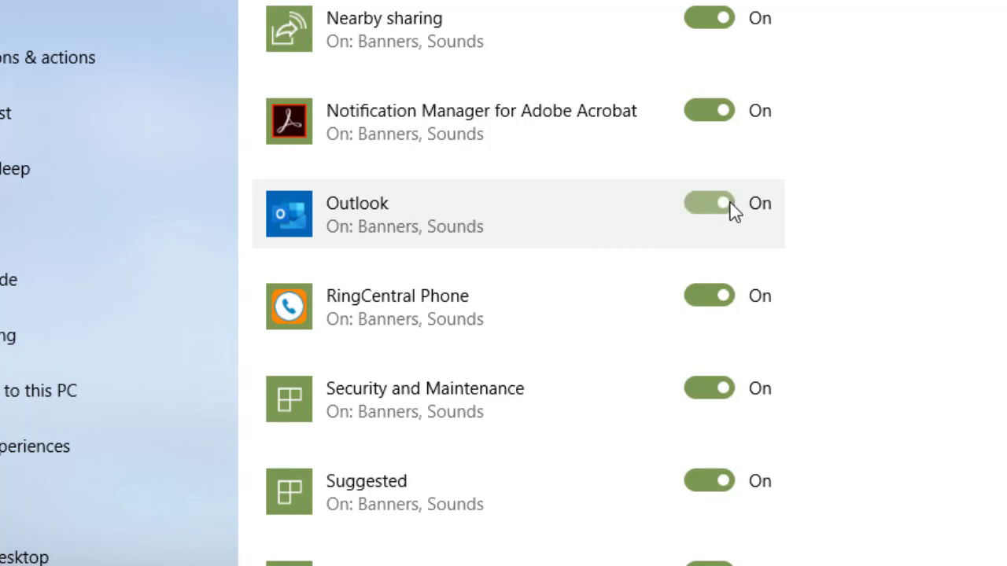
pyautogui.click(686, 203)
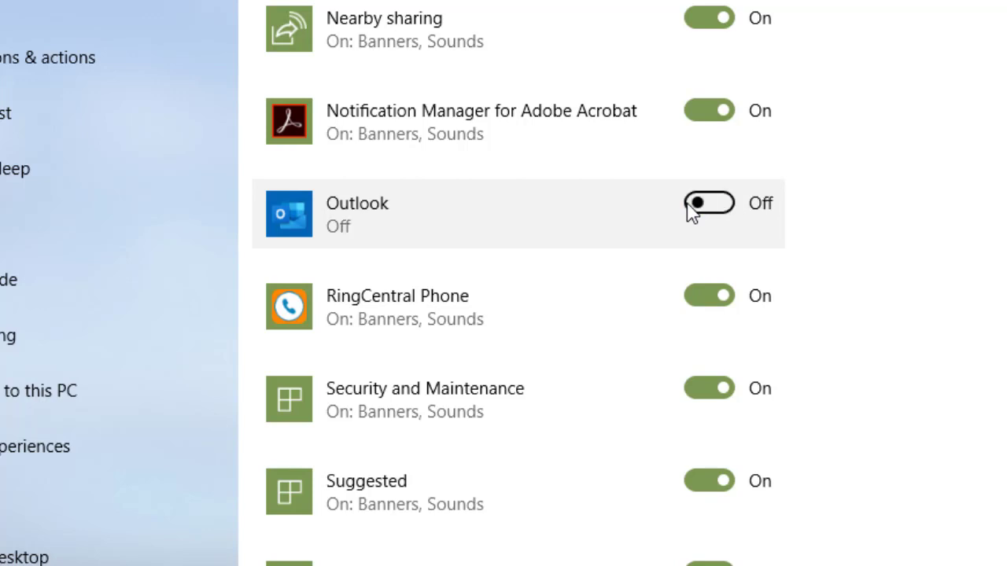
# Open Word's individual notification settings and examine its banner, lock screen, sound and priority options.
pyautogui.scroll(-5, 598, 201)
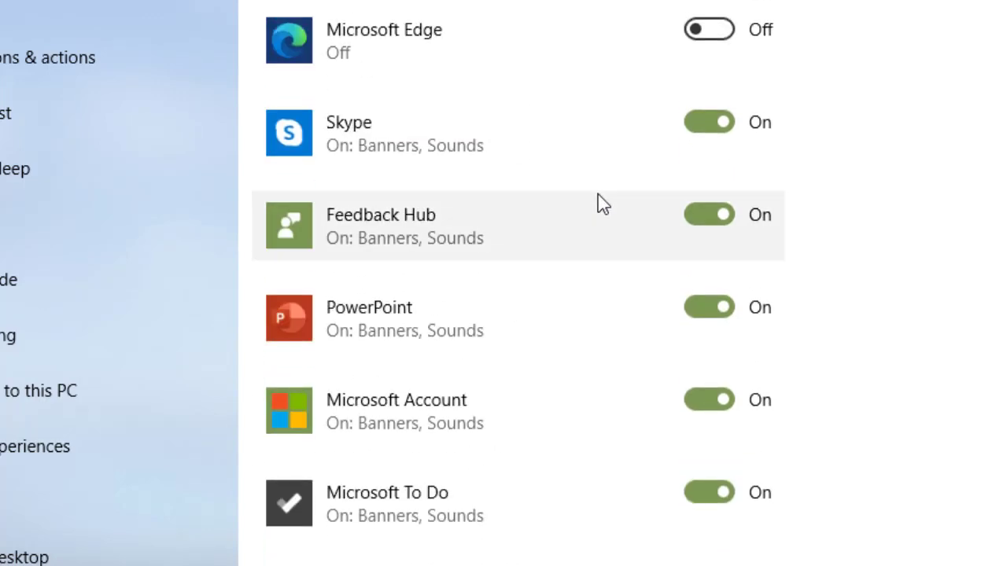
pyautogui.scroll(3, 598, 35)
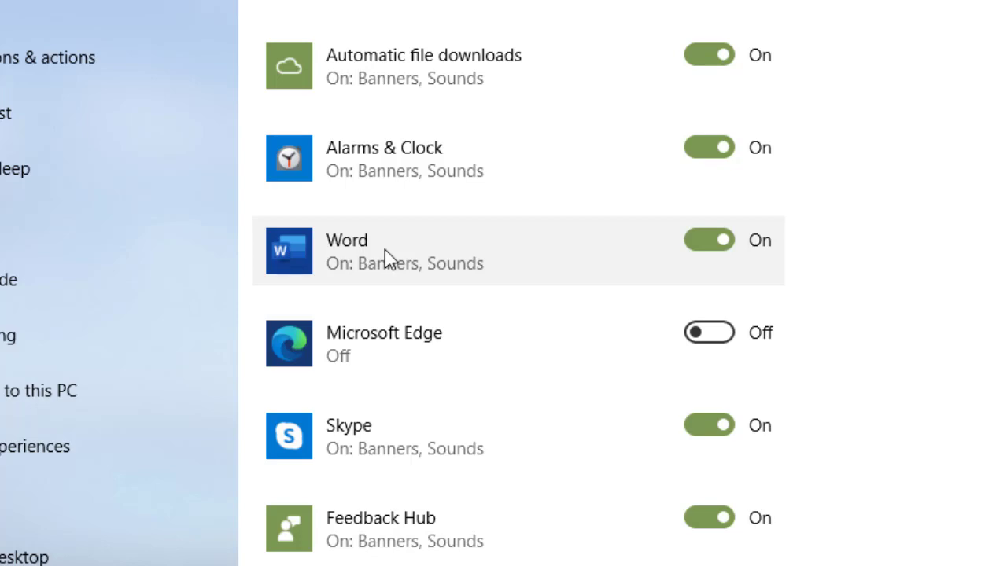
pyautogui.click(385, 250)
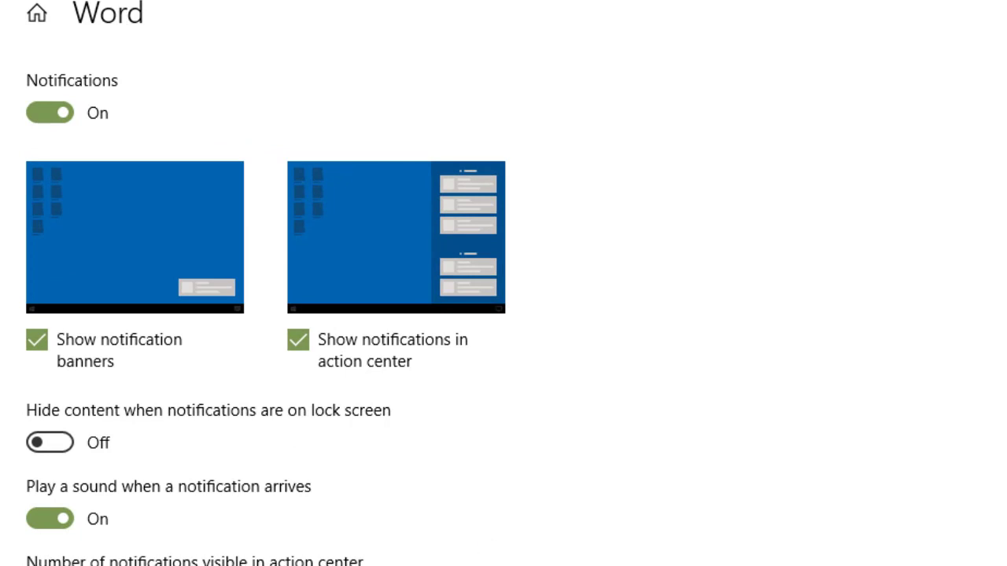
pyautogui.scroll(-4, 58, 393)
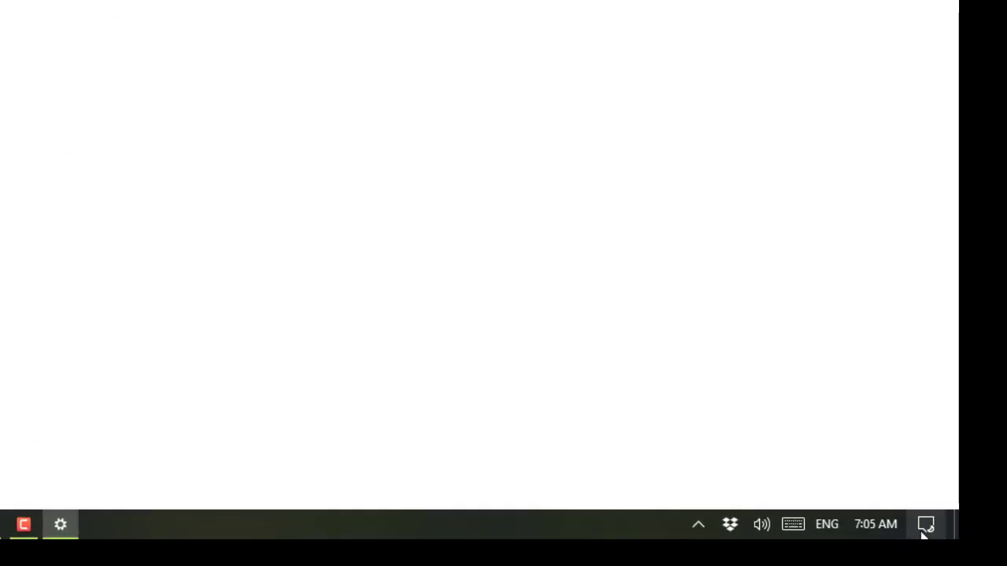
# Open the action center to view the grouped notifications, and close it to return to Word's settings.
pyautogui.click(926, 525)
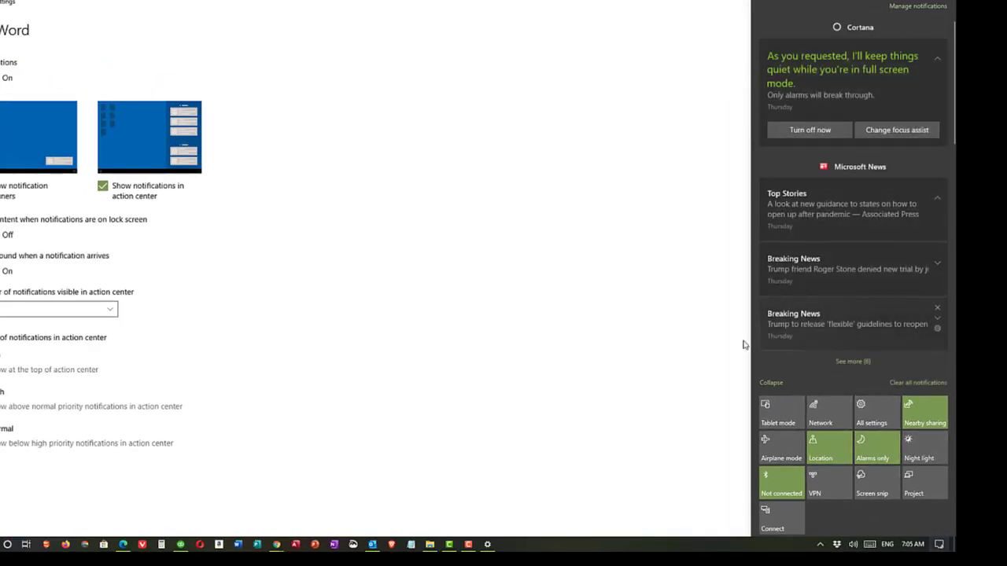
pyautogui.click(472, 136)
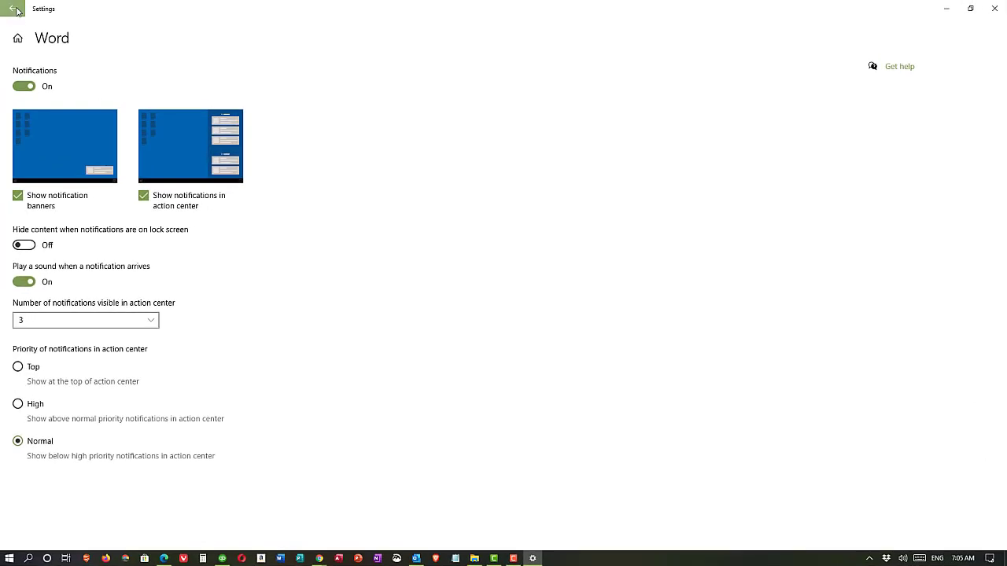
# Return from Word's settings to the notifications overview, review the full list of senders and their on/off settings, and close Settings.
pyautogui.click(13, 8)
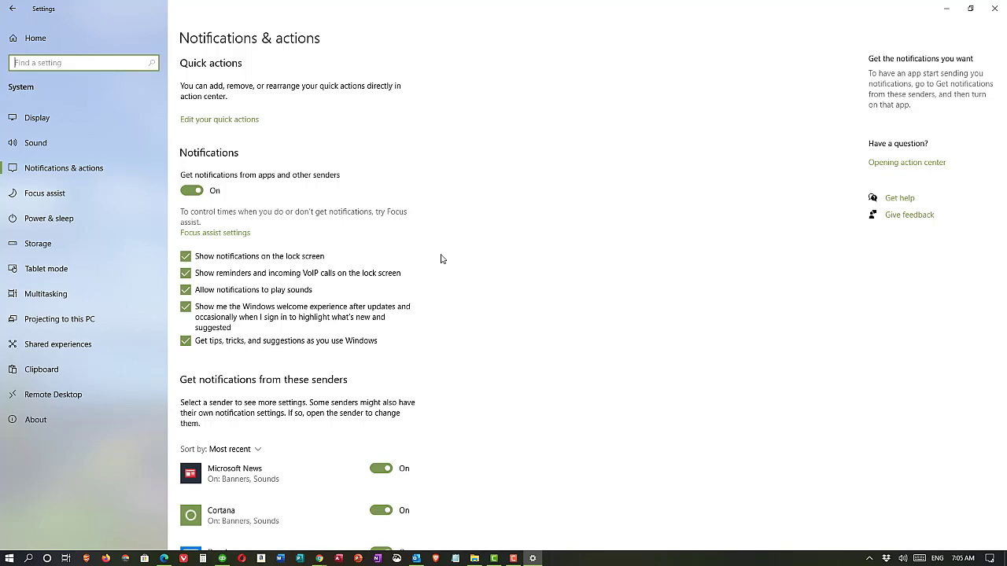
pyautogui.scroll(-5, 412, 339)
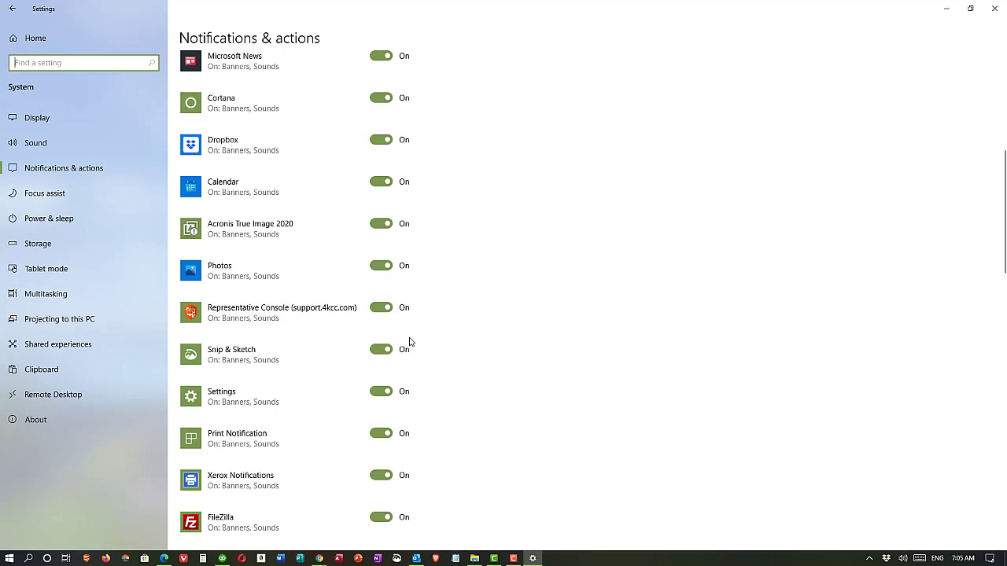
pyautogui.scroll(-3, 410, 342)
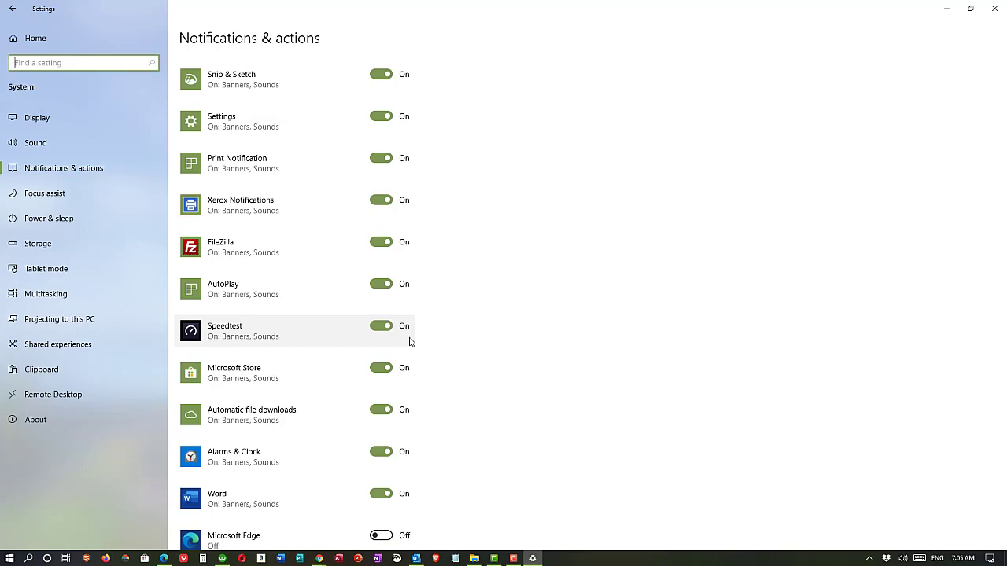
pyautogui.scroll(-7, 410, 341)
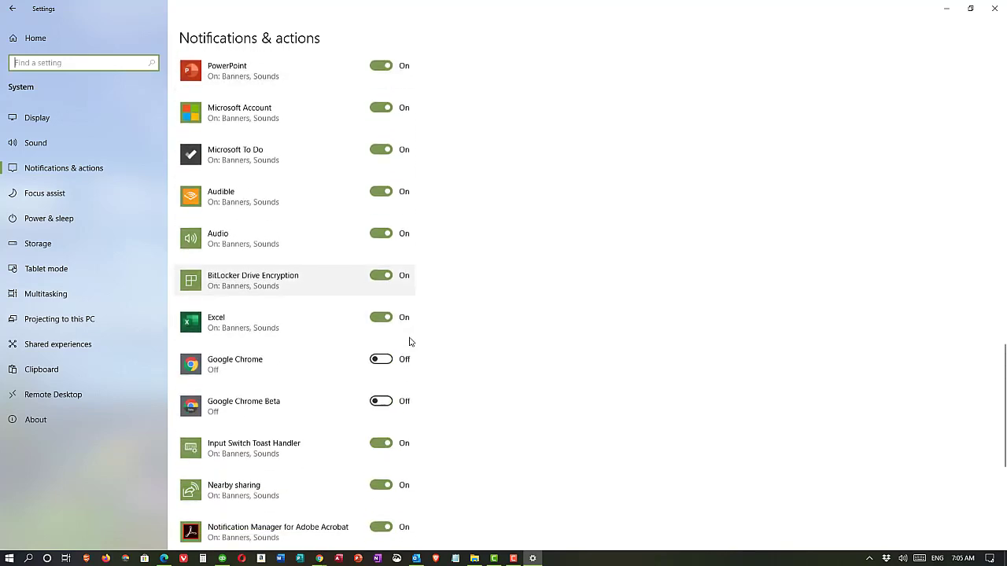
pyautogui.scroll(-3, 410, 342)
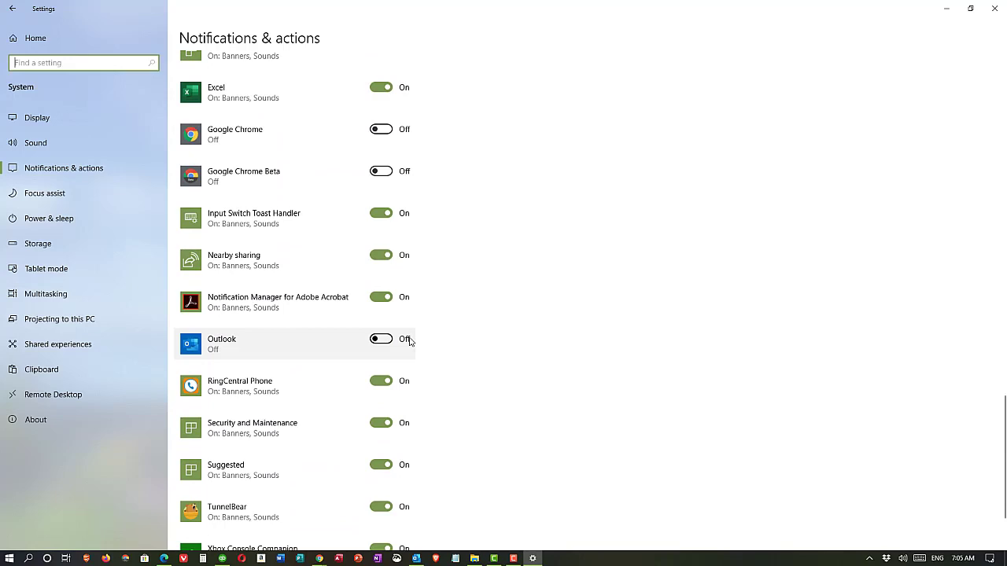
pyautogui.scroll(10, 409, 341)
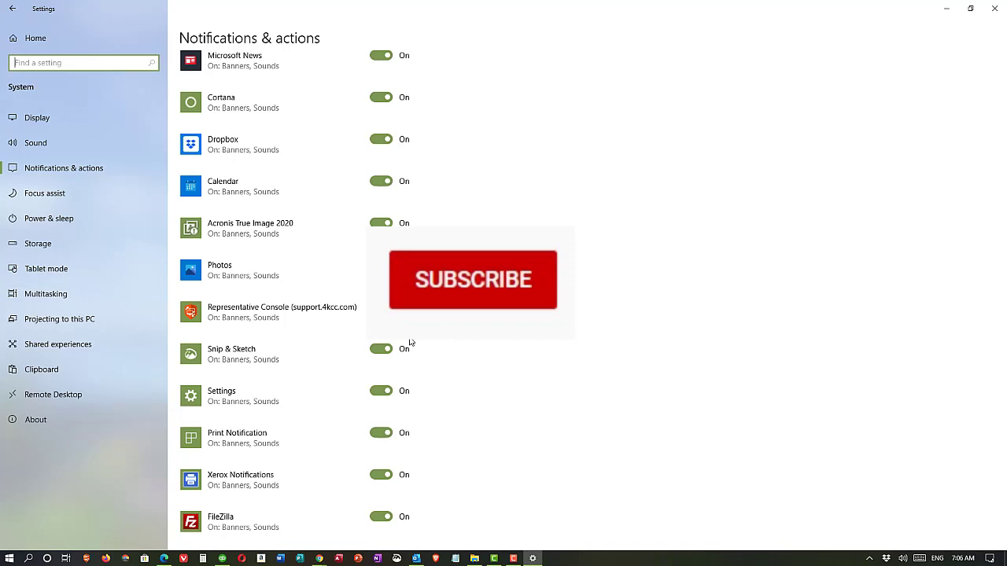
pyautogui.scroll(5, 410, 342)
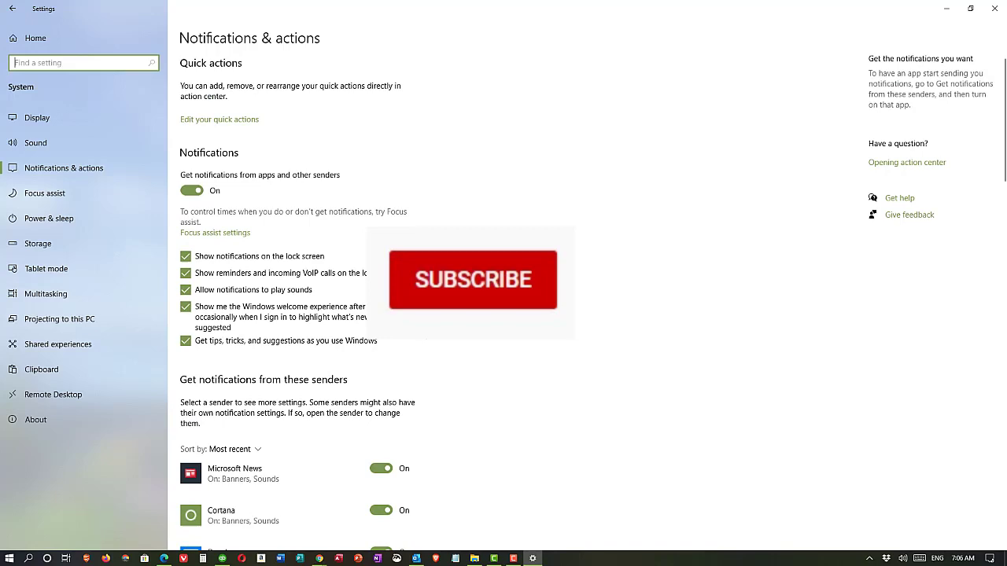
pyautogui.click(995, 8)
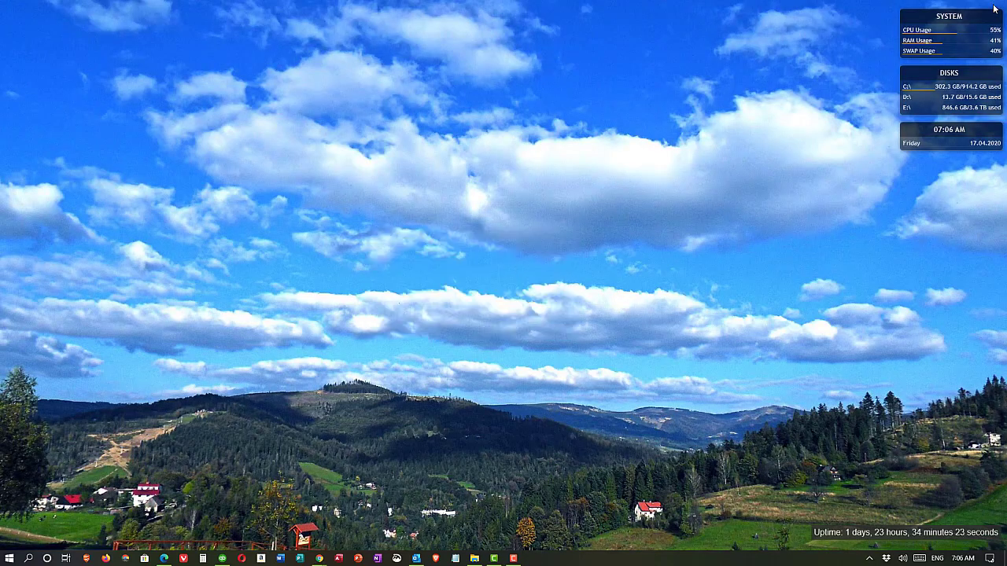